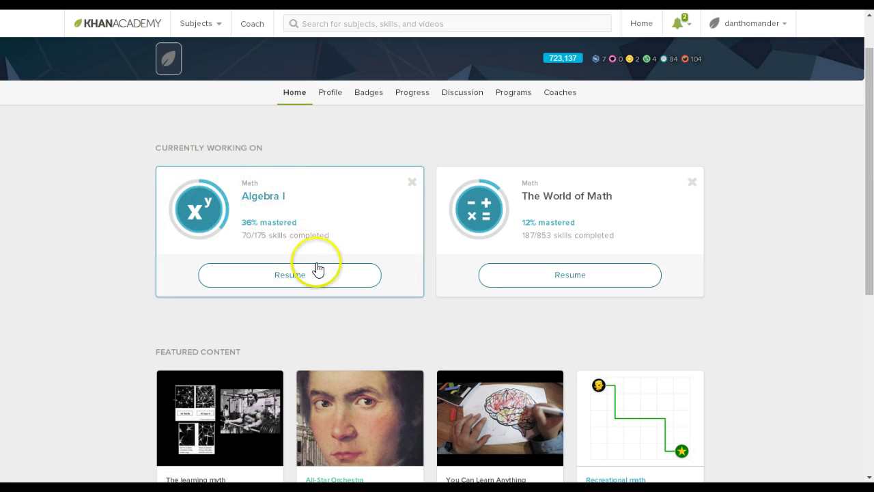
Step: Resume the Algebra I mission and show the breakdown of all its skills
click(298, 283)
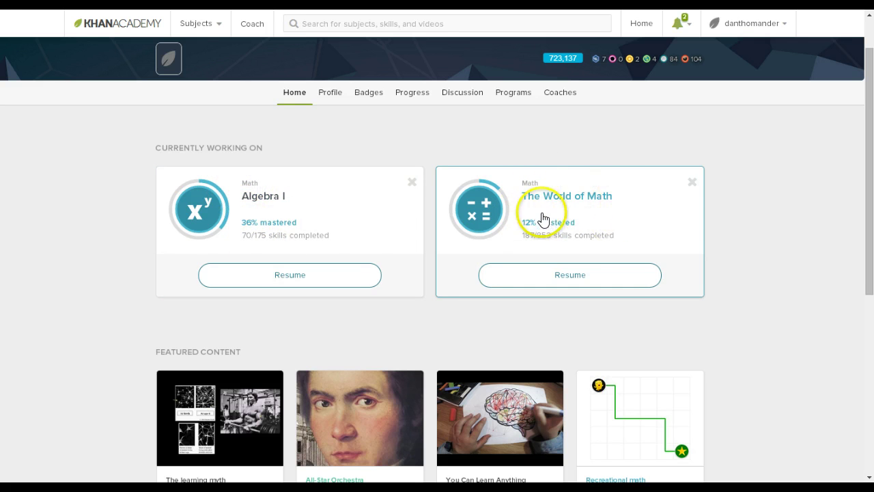
click(270, 280)
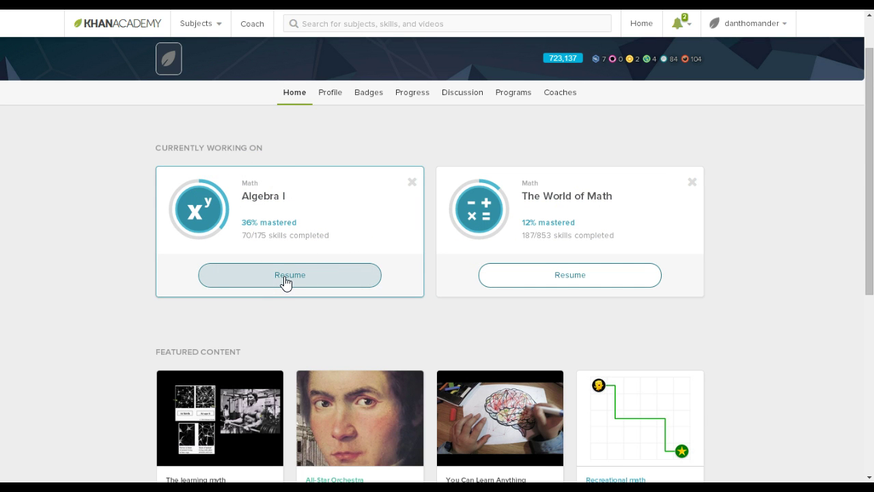
click(286, 280)
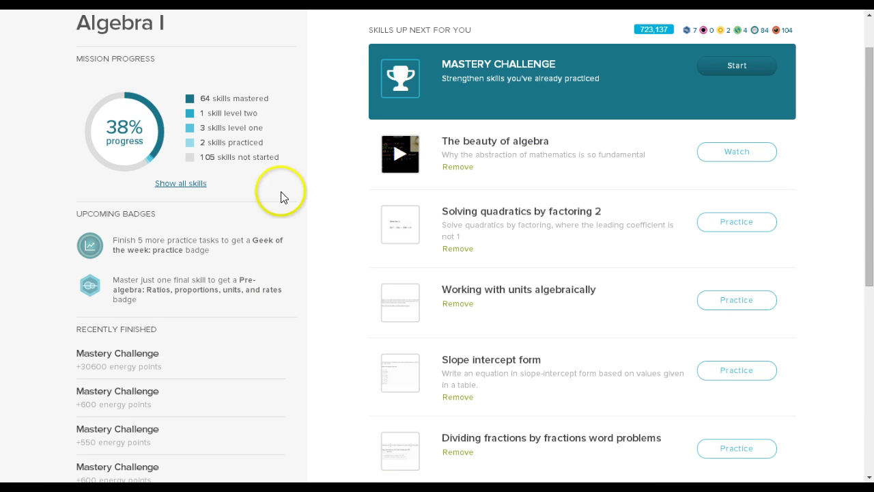
click(185, 188)
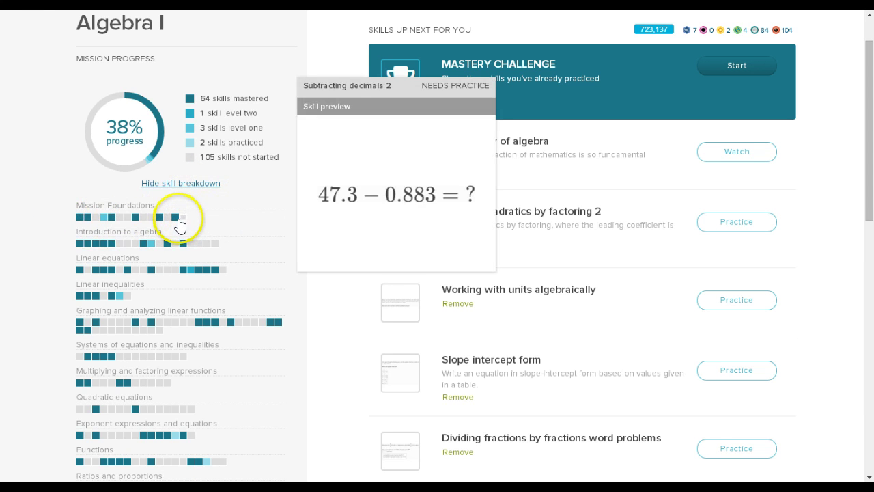
Step: Add the Order of operations skill from Mission Foundations to the upcoming skills and start practicing it
mouse_move(164, 218)
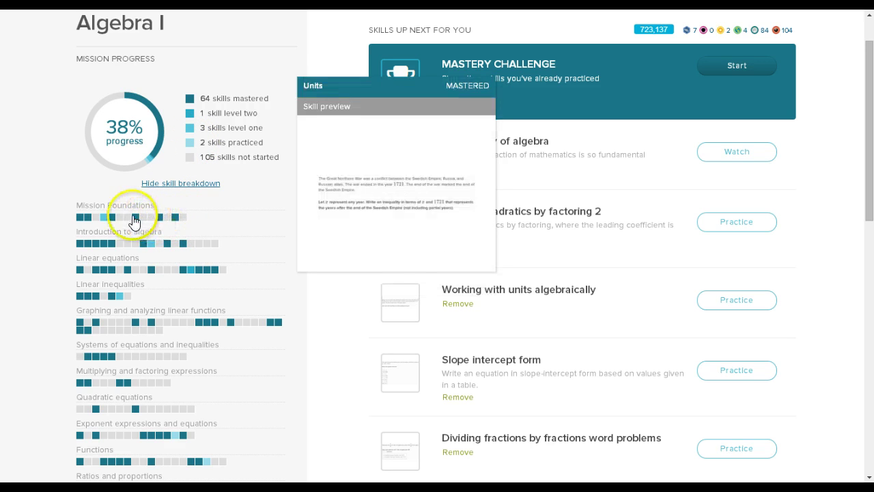
mouse_move(97, 224)
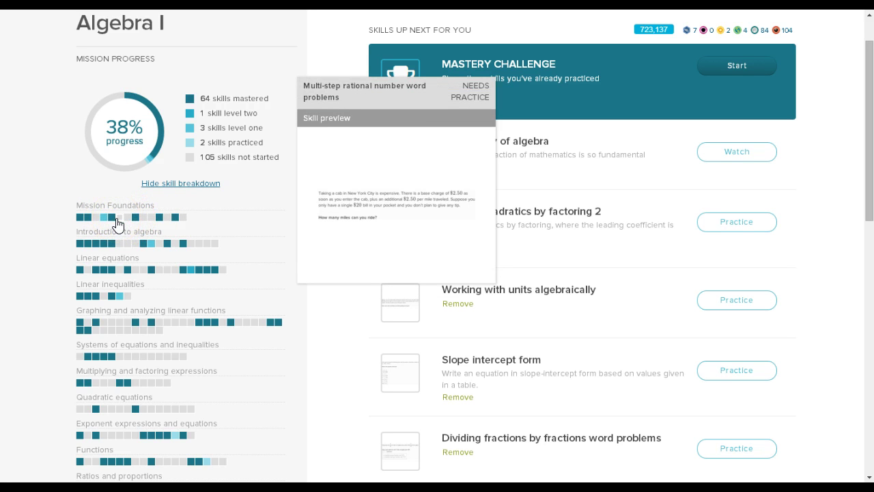
click(129, 224)
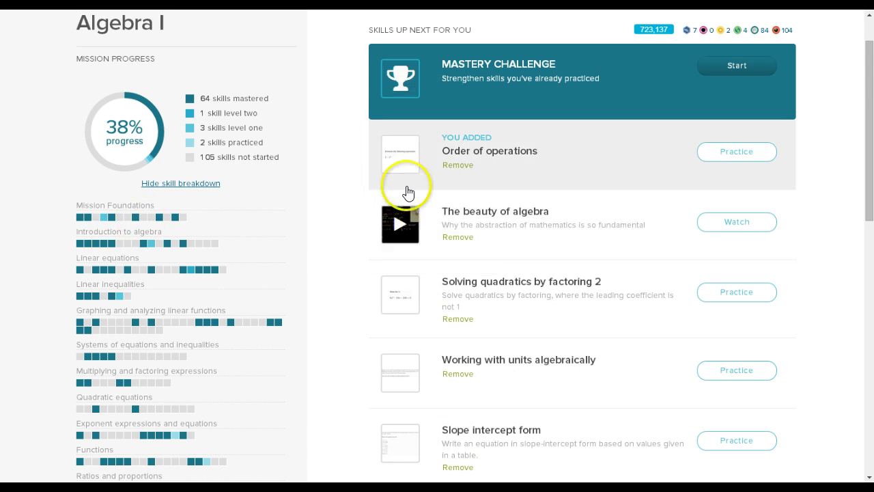
mouse_move(165, 236)
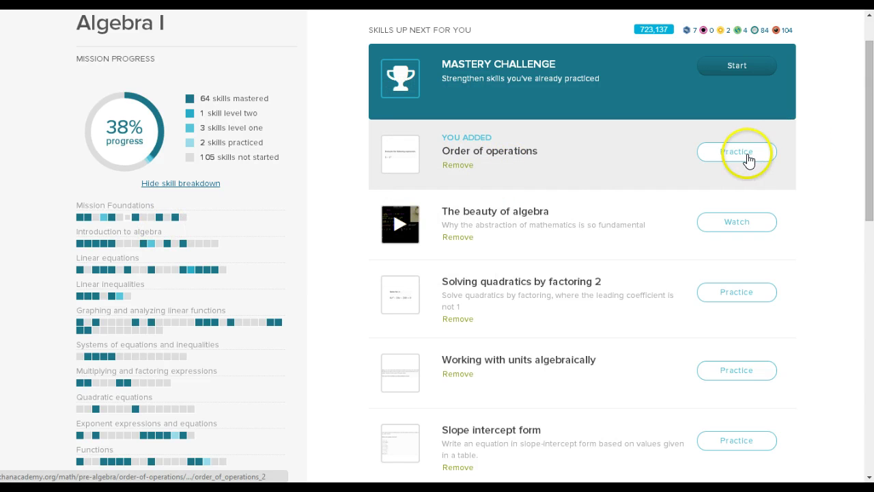
mouse_move(130, 223)
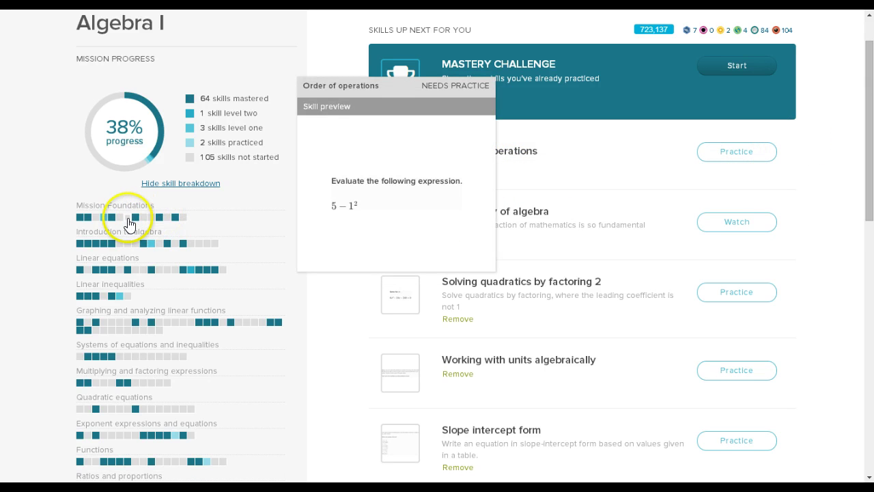
click(741, 153)
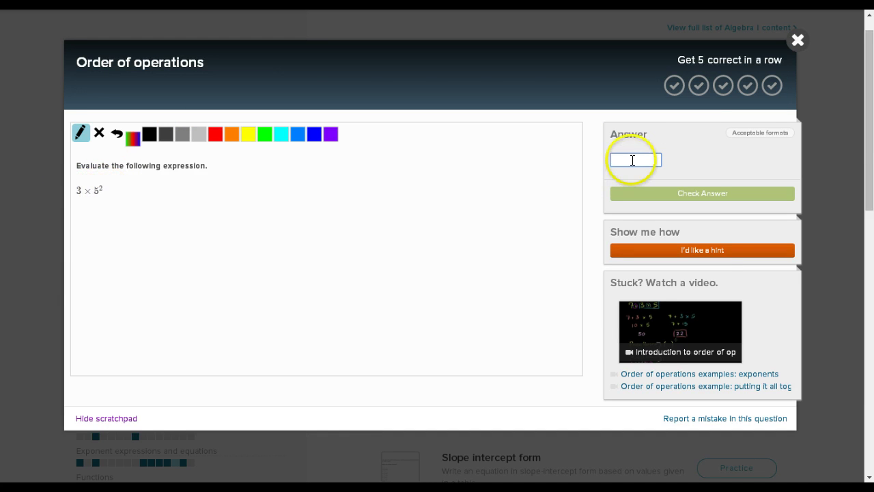
Step: Answer 3 × 5² with 75 and 7 − 2² with 3, advancing to the following question each time
text(75)
key(Return)
key(Return)
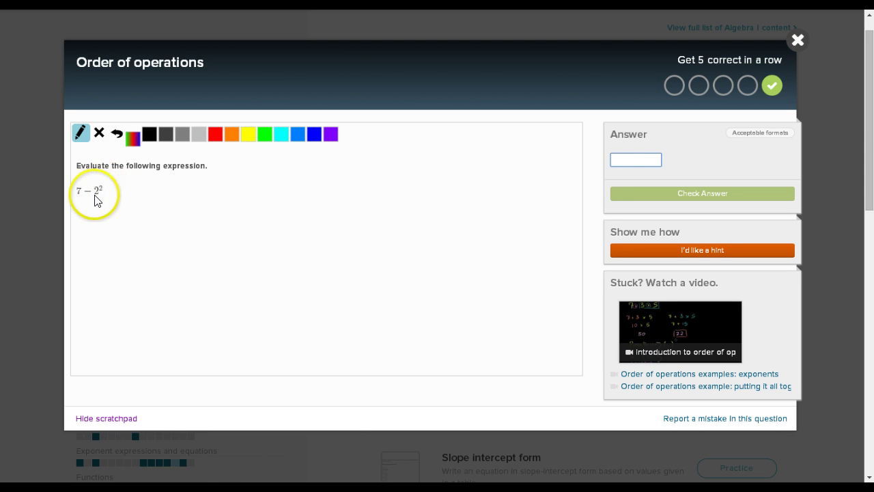
text(3)
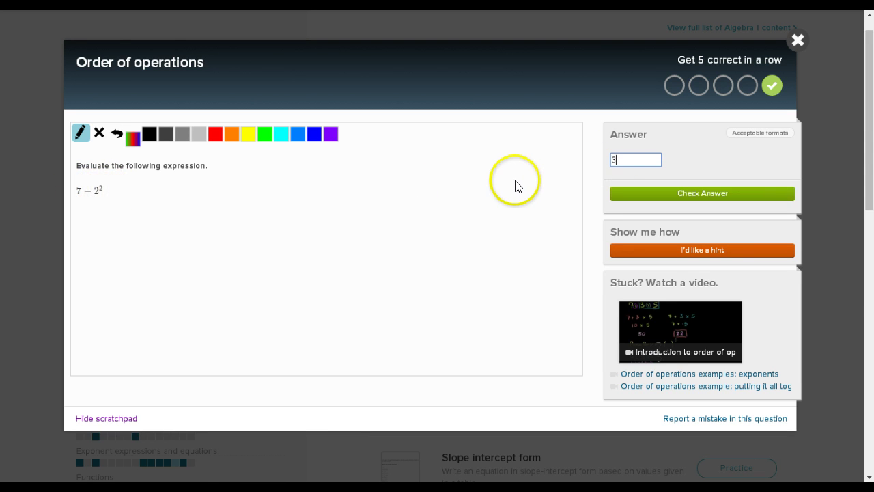
key(Return)
key(Return)
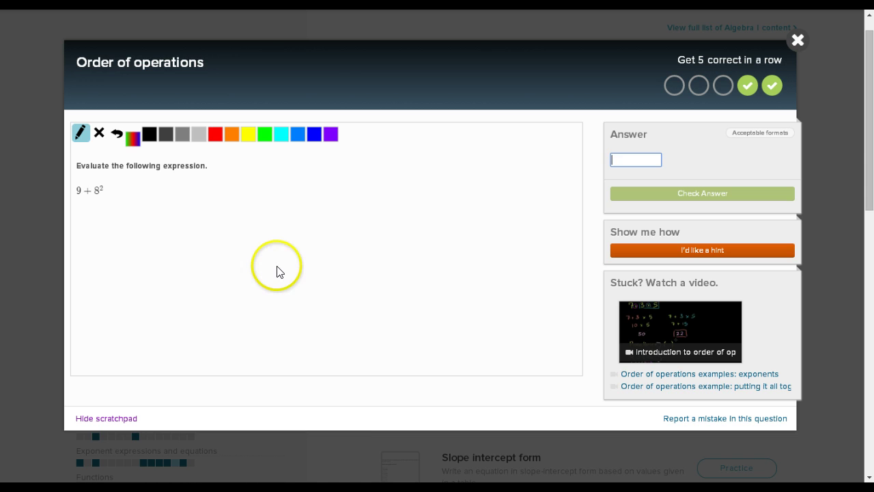
Step: Answer 9 + 8² with 73 and go on to the fourth question
text(73)
key(Return)
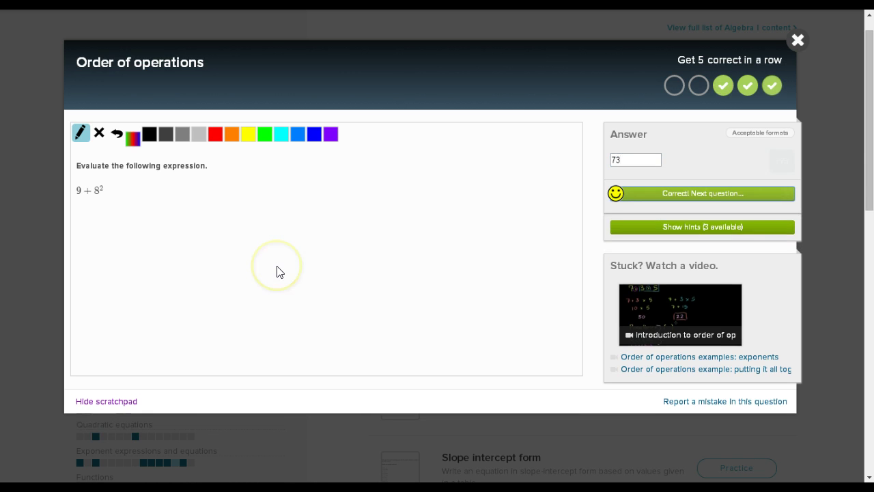
key(Return)
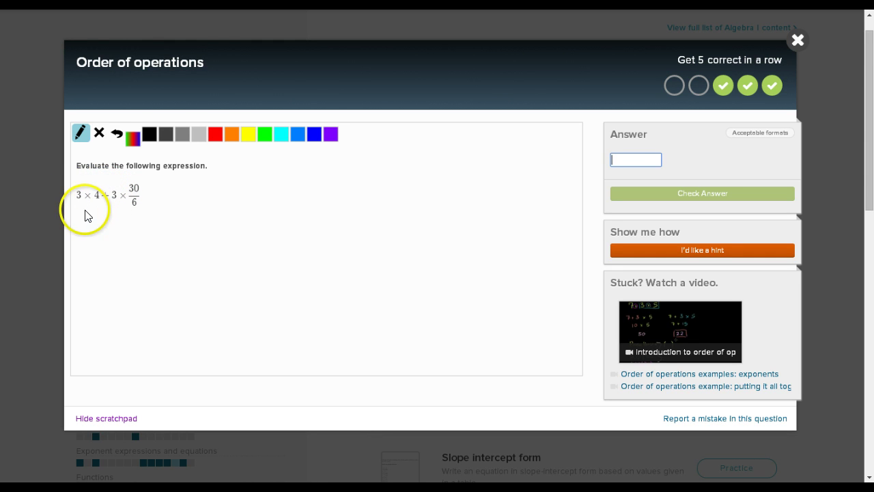
Step: Work out 3 × 4 + 3 × 30/6 in red on the scratchpad as 12 + 15, and submit the answer 27
click(217, 139)
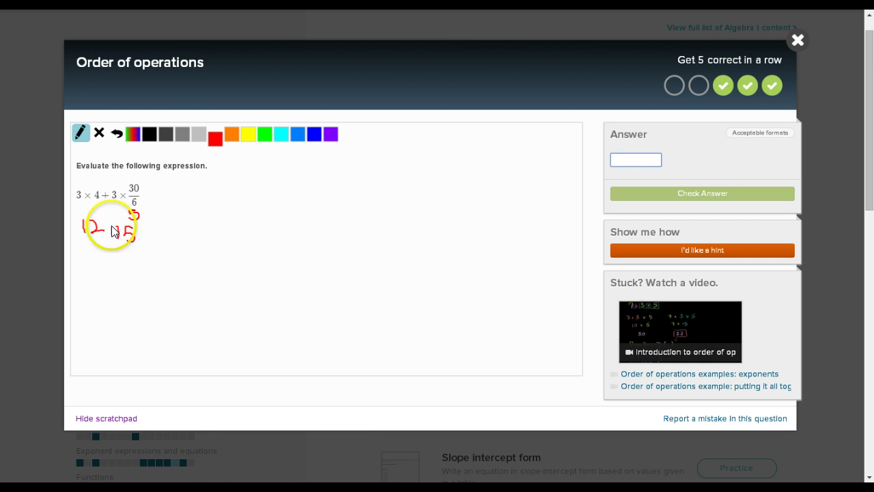
drag(114, 233, 108, 223)
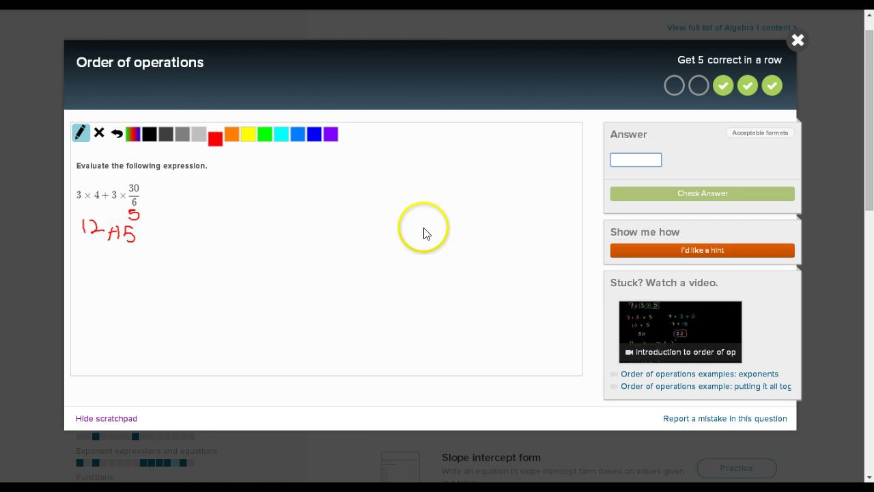
text(27)
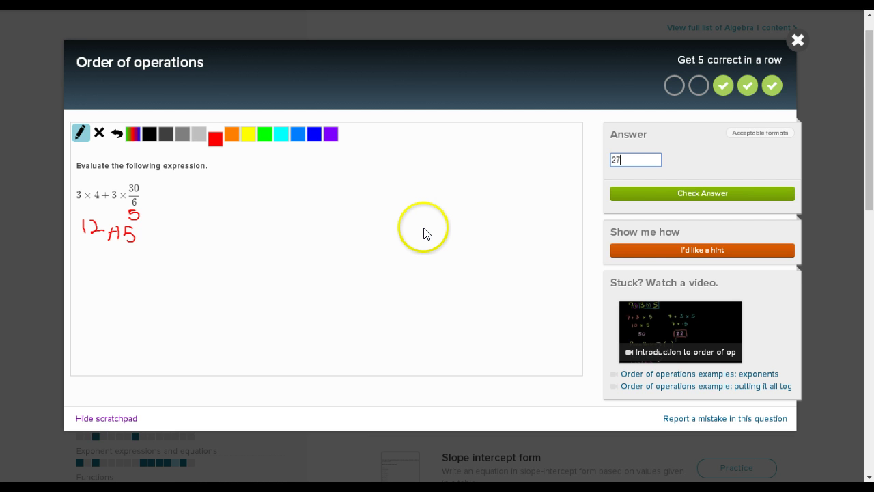
key(Return)
key(Return)
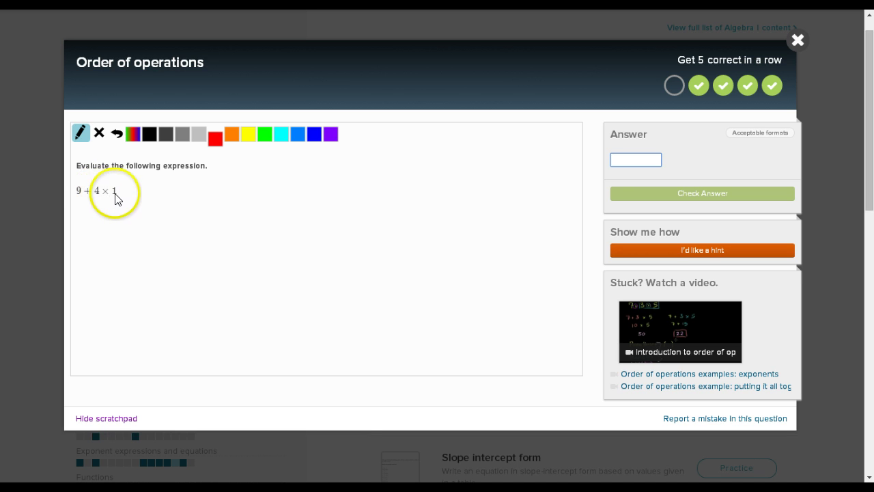
Step: Write the working for 9 + 4 × 1 in red on the scratchpad as 9 + 4, with the result 13 below
click(133, 219)
click(87, 208)
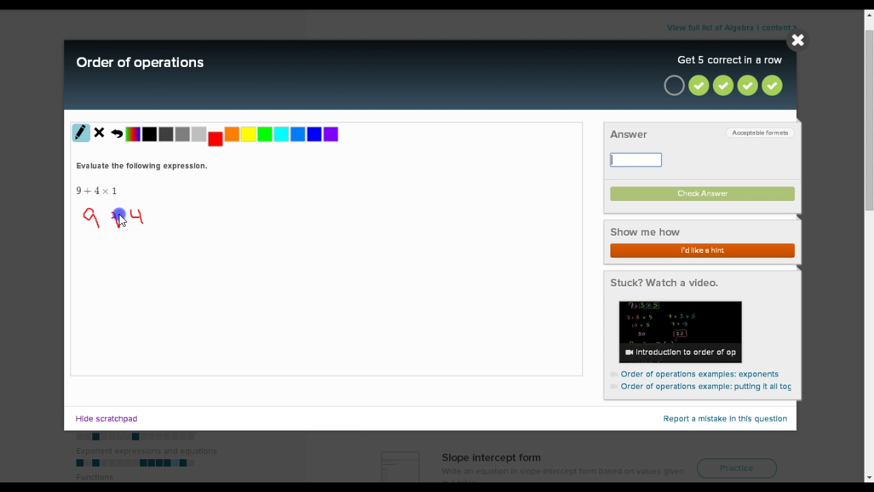
drag(119, 215, 120, 225)
drag(172, 214, 177, 216)
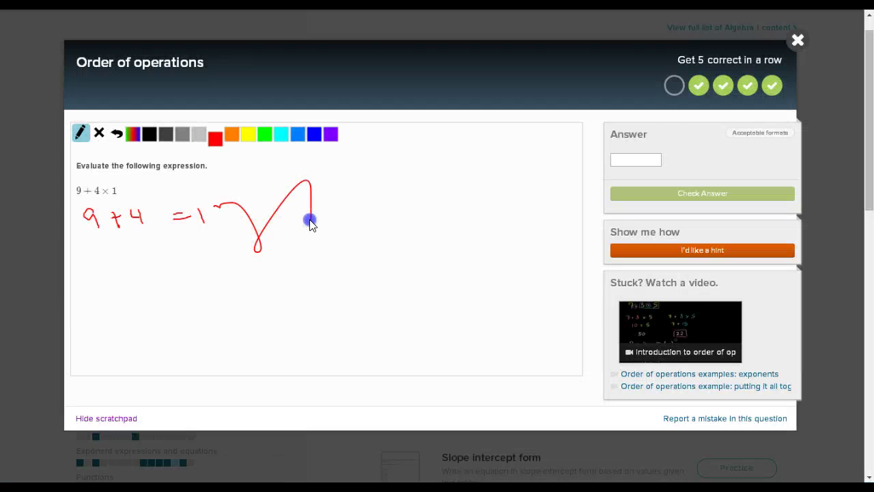
drag(311, 221, 321, 226)
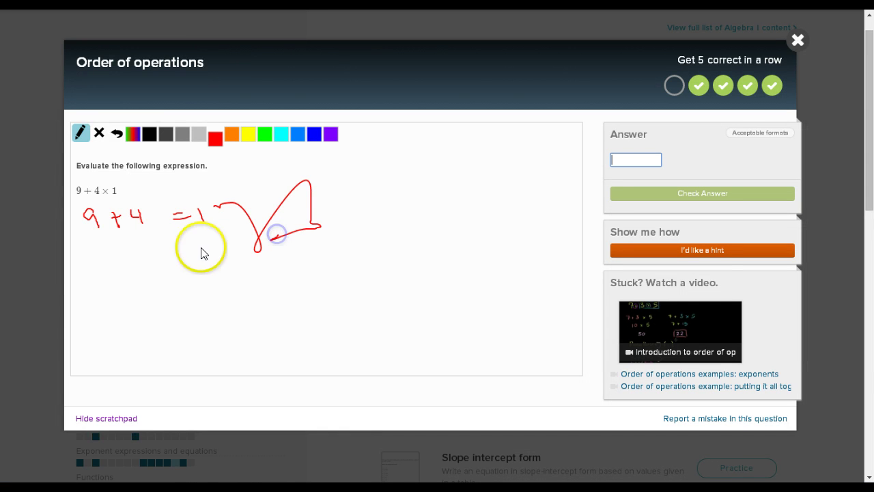
drag(200, 244, 206, 268)
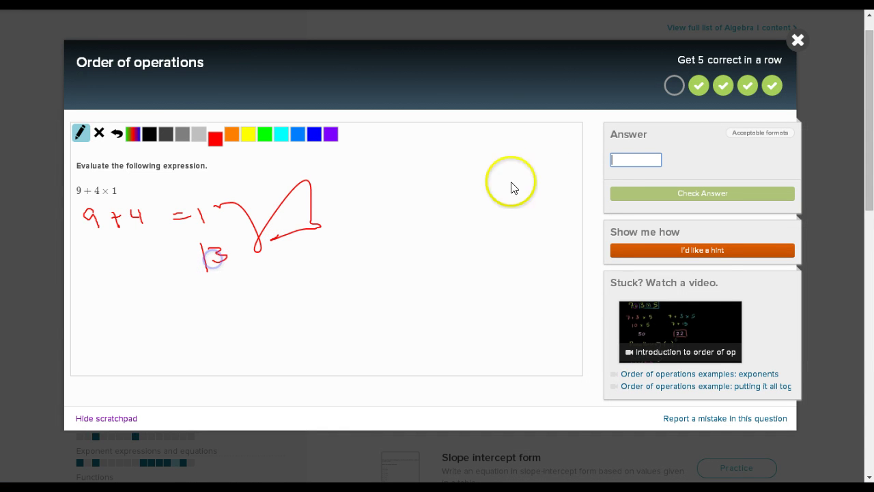
Step: Submit 13 as the answer to 9 + 4 × 1 and show the points earned
click(619, 158)
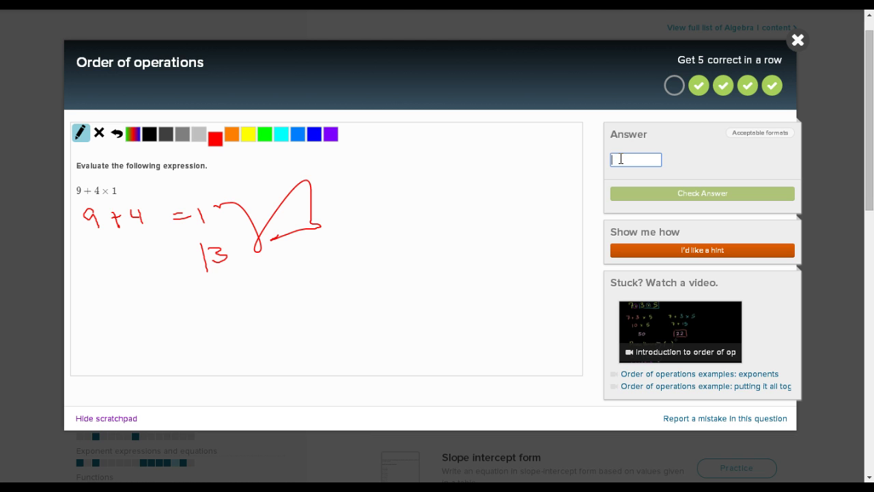
text(13)
key(Return)
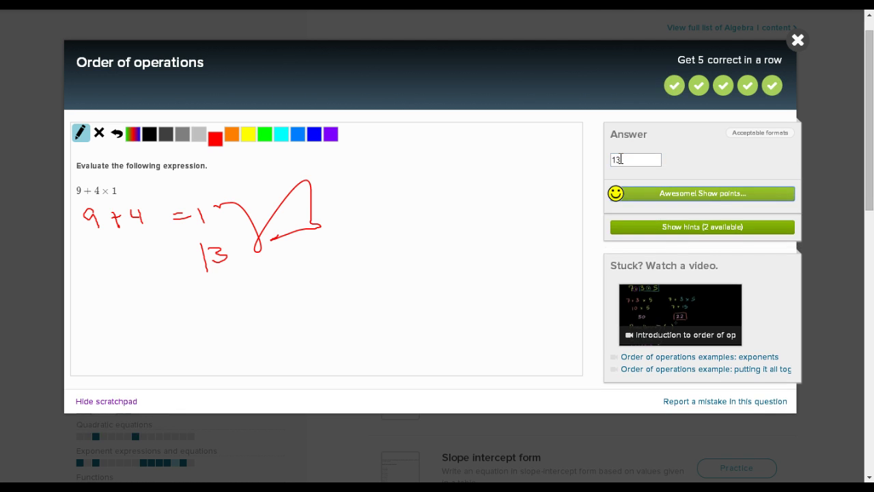
key(Return)
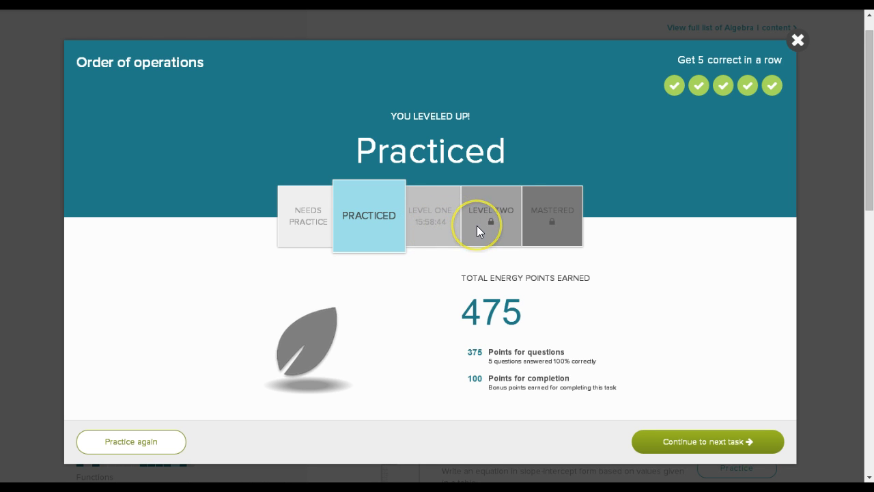
Step: Continue to the next task and close the Mastery Challenge unanswered to return to the Algebra I mission
click(446, 217)
click(714, 444)
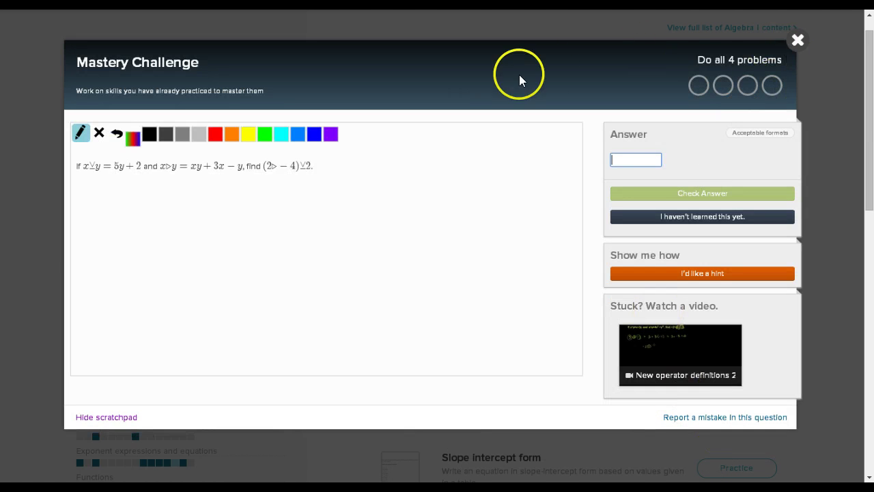
click(797, 40)
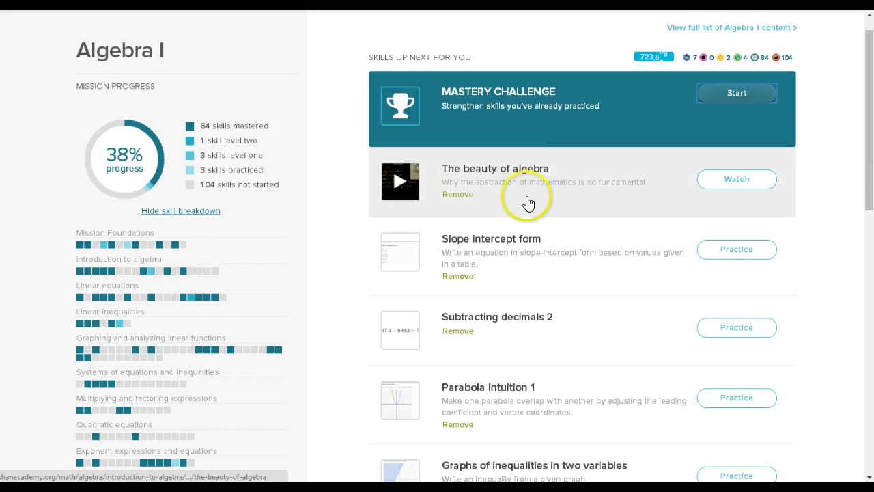
Step: Preview the unpracticed skills in Mission Foundations, and hide and reshow the skill breakdown
mouse_move(118, 247)
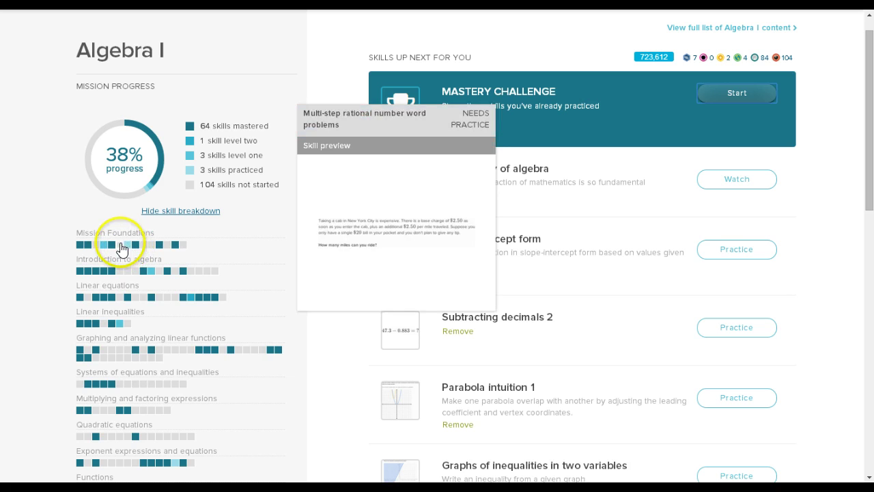
mouse_move(150, 250)
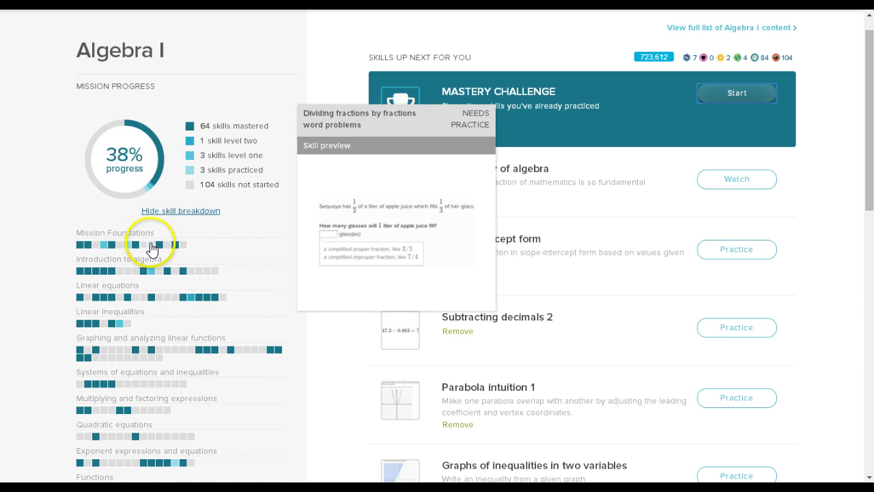
click(177, 211)
click(180, 212)
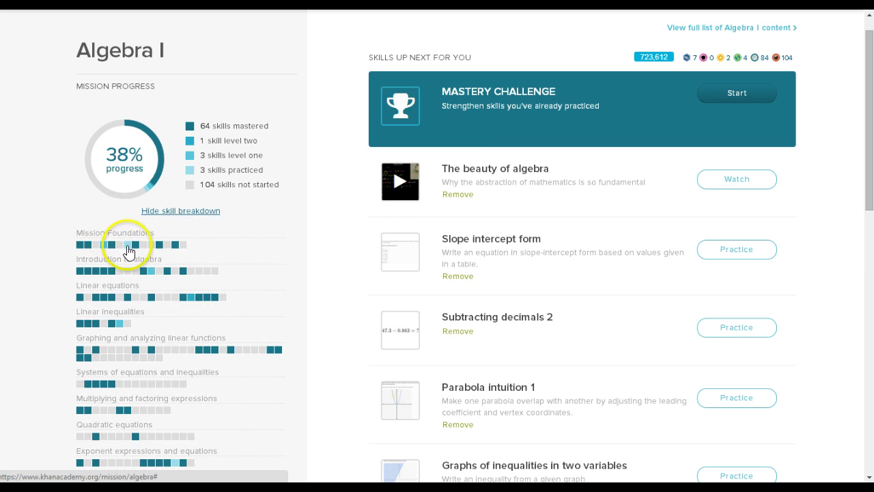